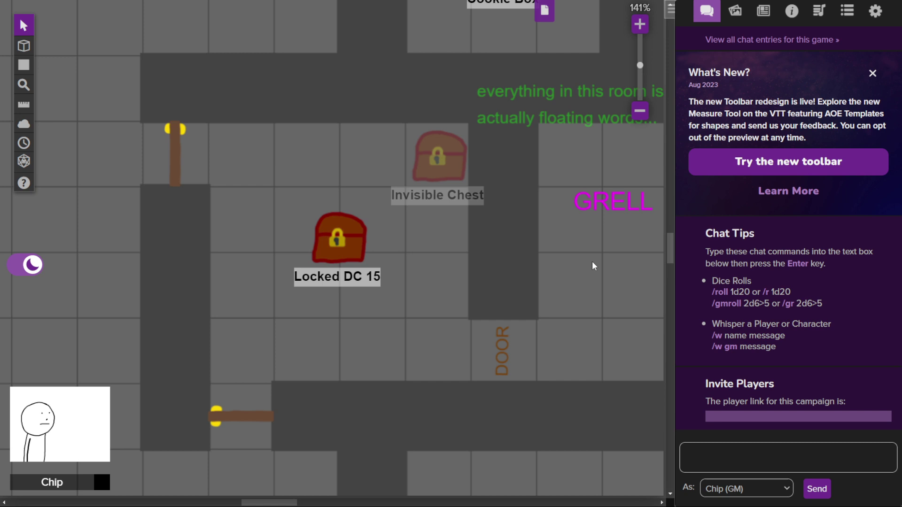
Zoom the map from 141% to 166% around the two chest tokens.
scroll(592, 261, "up", 2)
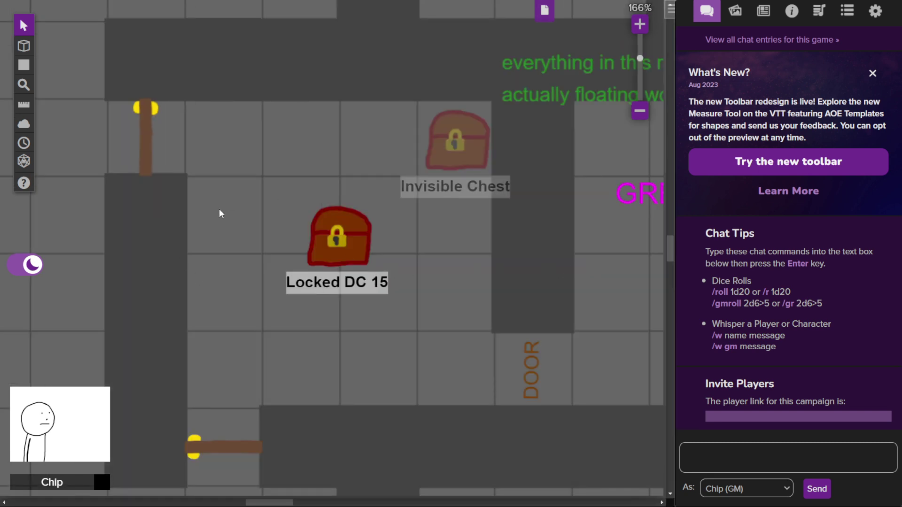
Open the Locked DC 15 chest's token settings on the GM Notes tab.
left_click(336, 228)
double_click(335, 226)
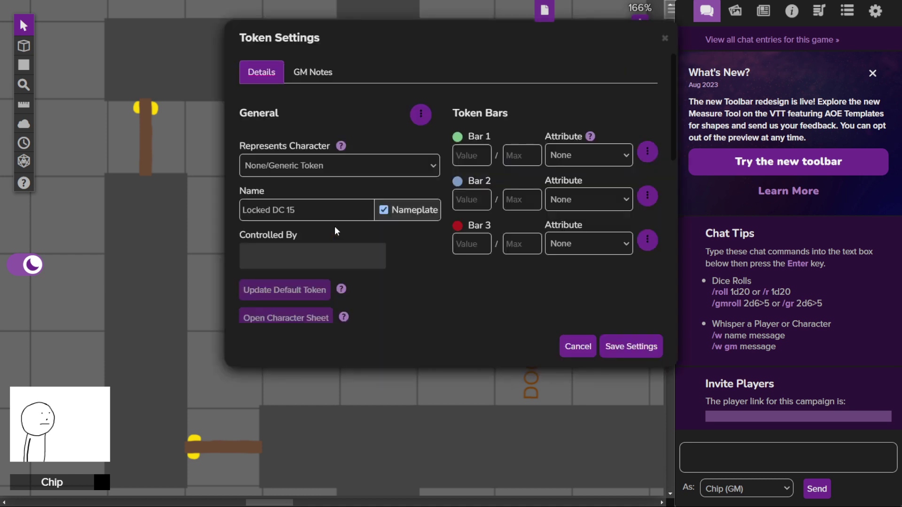
left_click(331, 74)
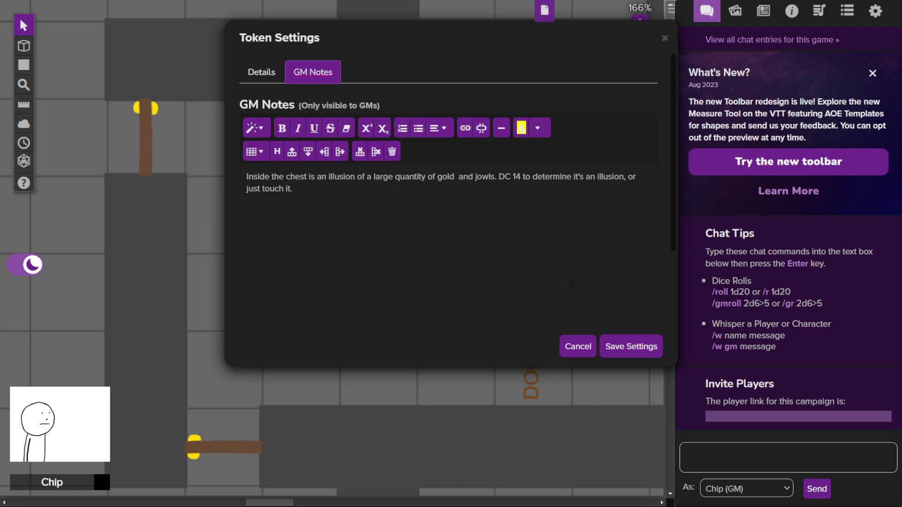
Save the Locked chest's note, switch to GM Info Overlay, and open the Invisible Chest's settings.
left_click(608, 342)
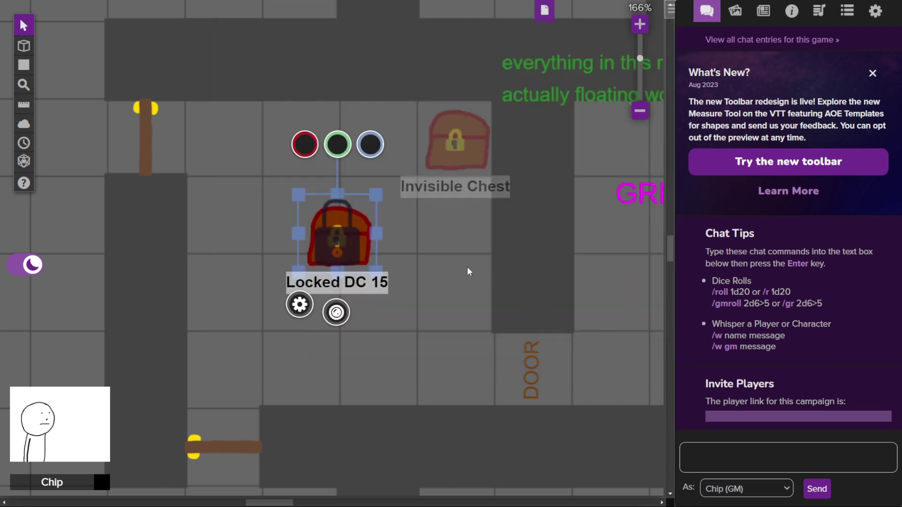
left_click(448, 254)
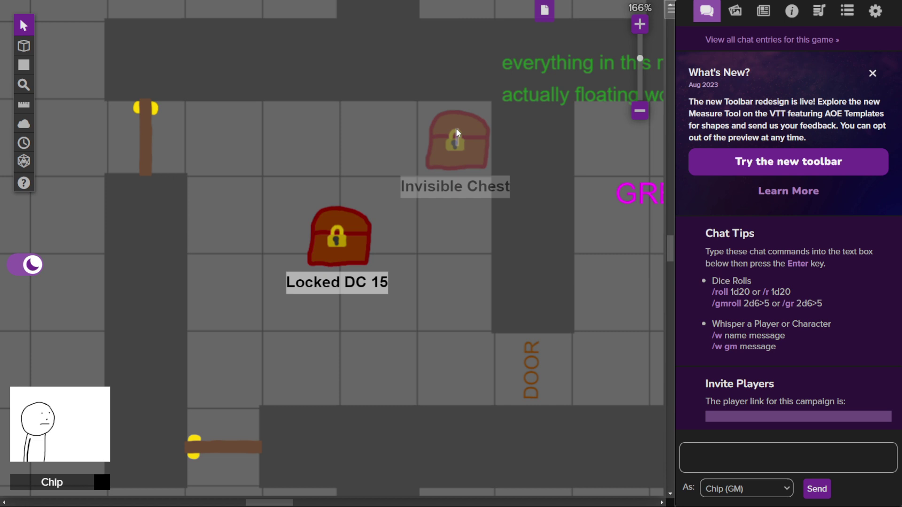
mouse_move(23, 45)
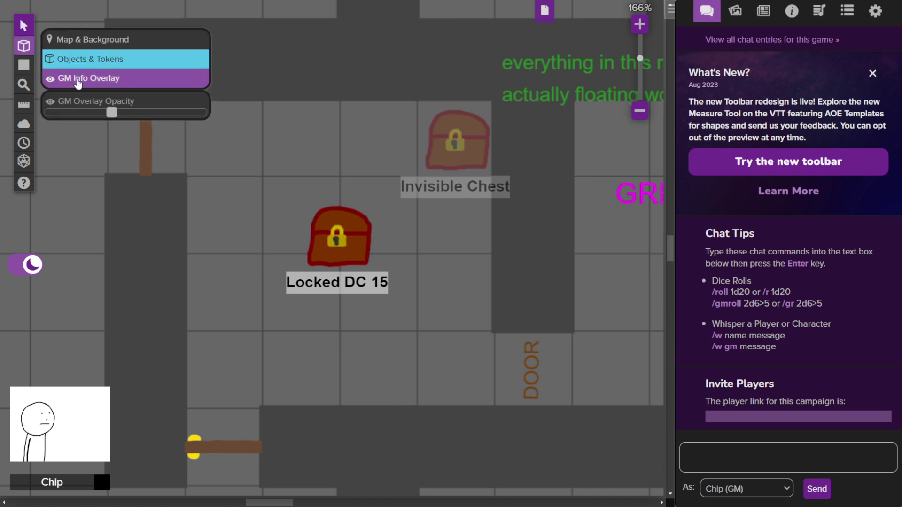
left_click(89, 89)
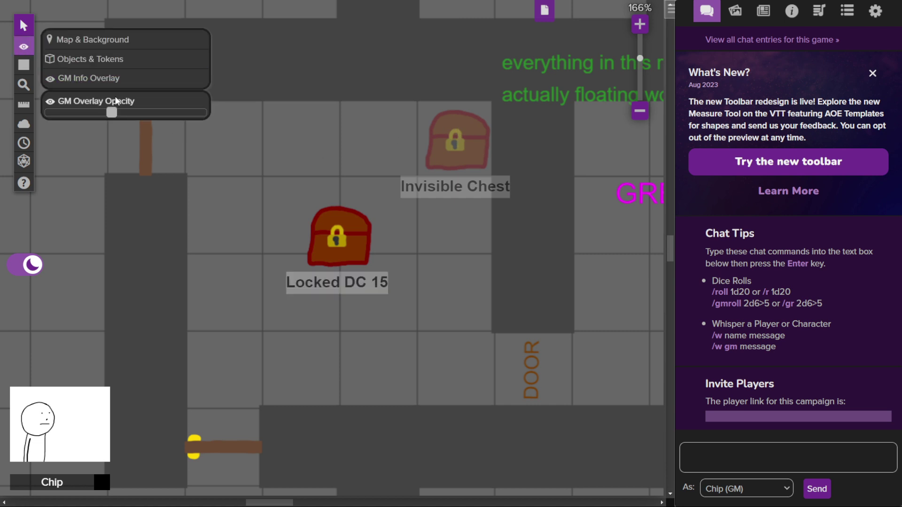
left_click(479, 143)
double_click(478, 142)
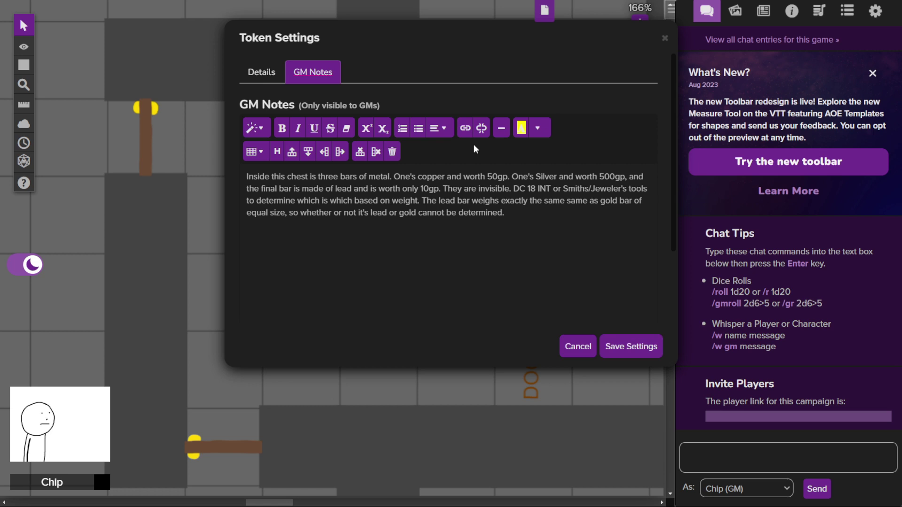
Append 'DC 18 to dispel invisibility.' to the Invisible Chest's GM note, fixing the typos.
type("DC 18 to dispell")
key("BackSpace")
type("invisibly .")
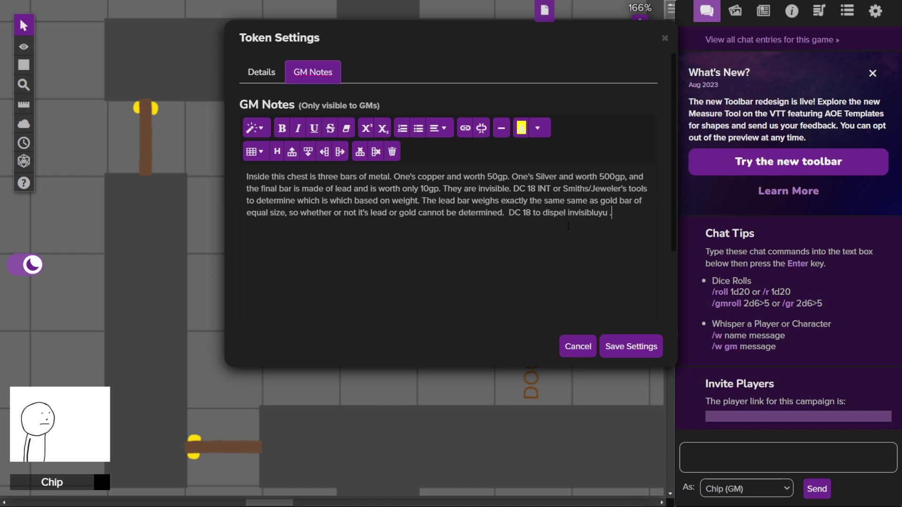
key("BackSpace")
key("BackSpace")
key("BackSpace")
type("ity.")
right_click(585, 214)
key("Escape")
Save the Invisible Chest's updated GM note and deselect the token.
left_click(629, 347)
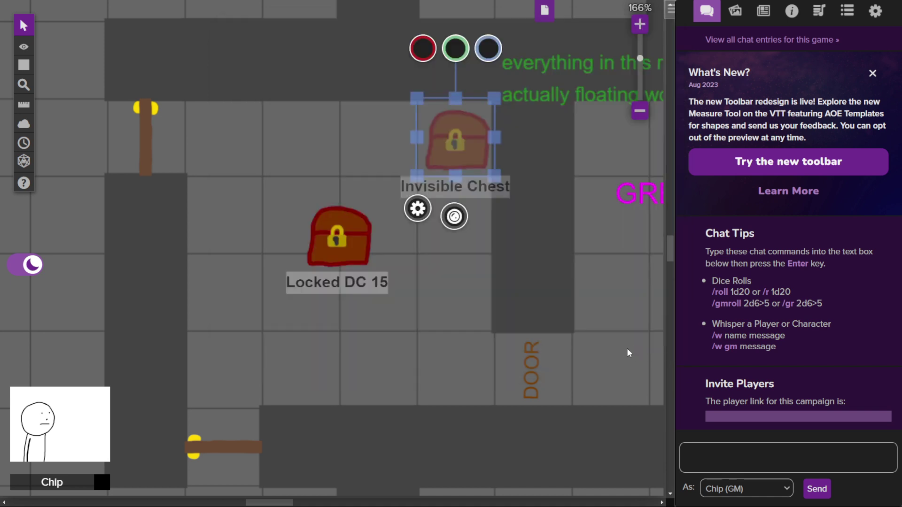
left_click(630, 353)
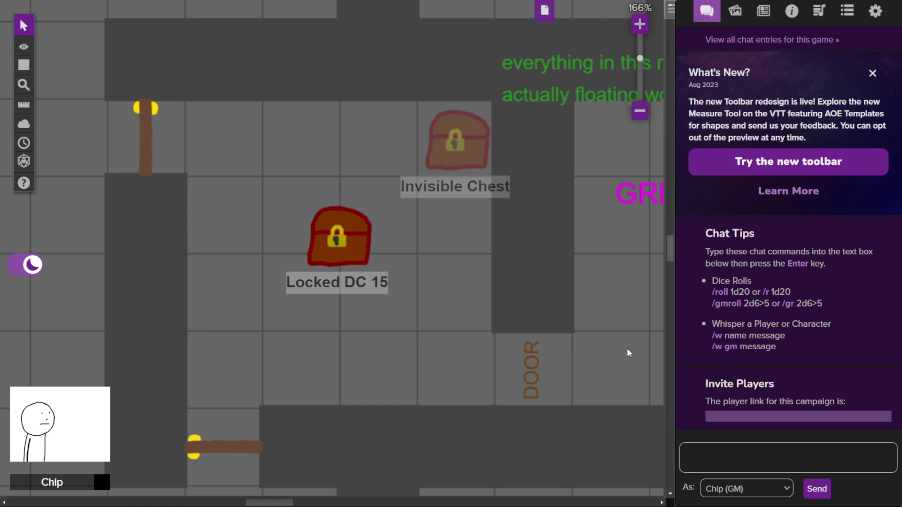